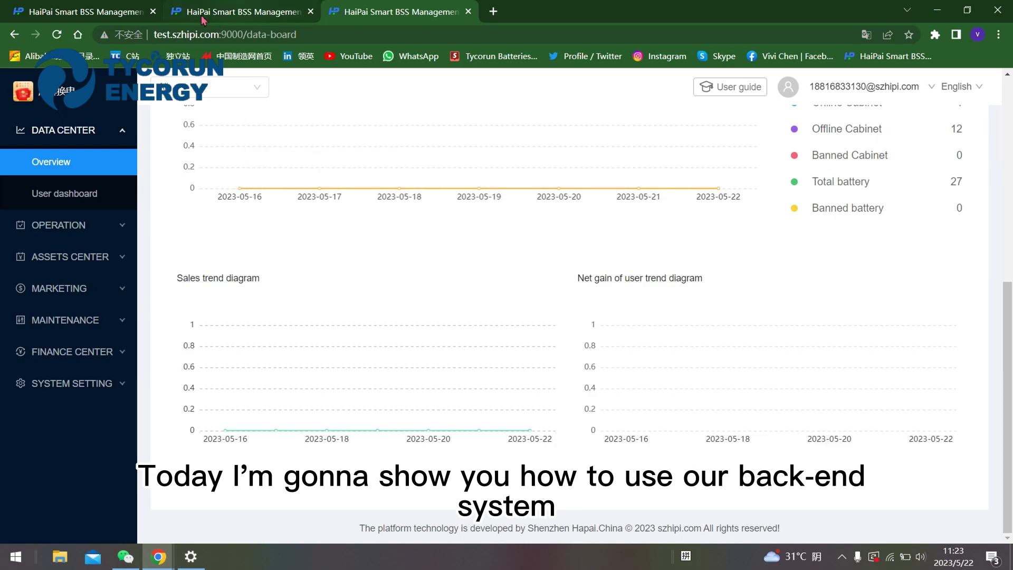
Step: Scroll through the Data Center Overview's revenue totals, business data and trend charts
scroll(461, 269, "up", 5)
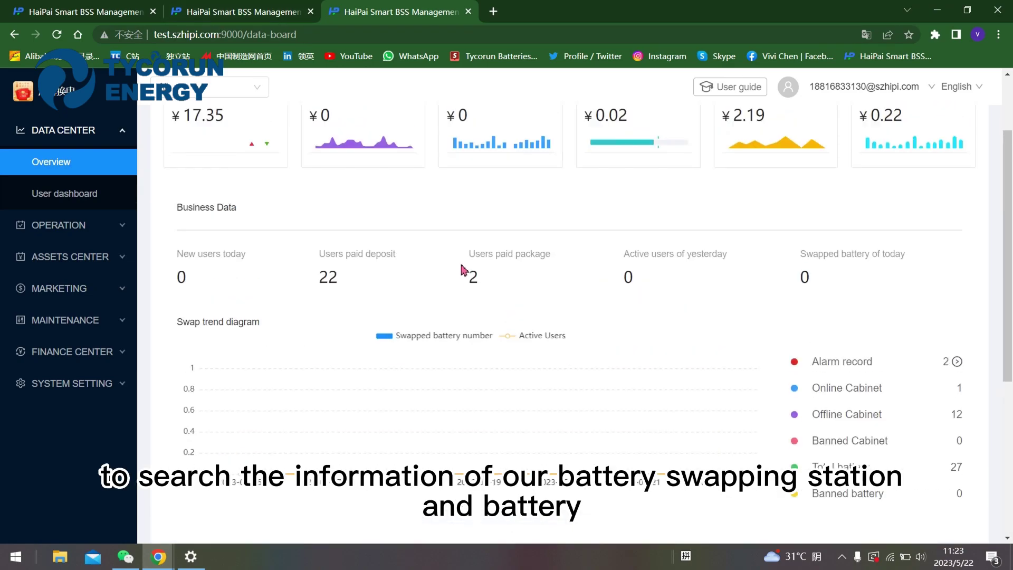
scroll(461, 269, "up", 2)
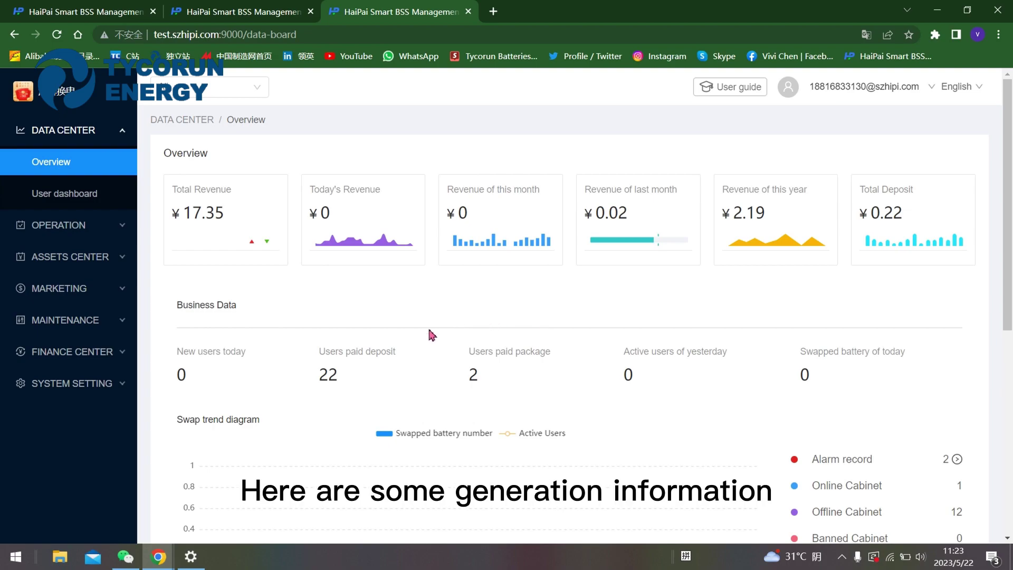
scroll(237, 164, "down", 3)
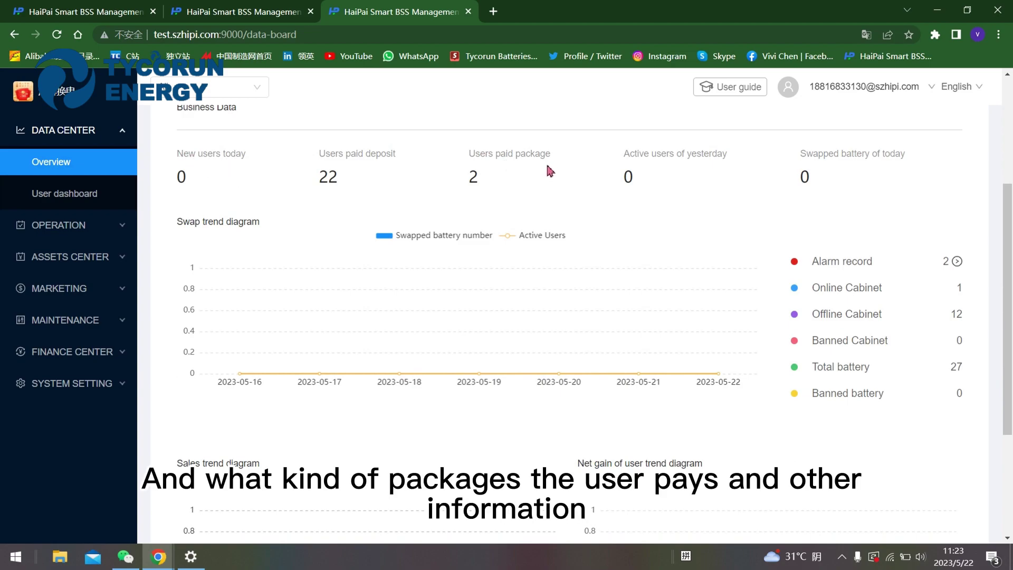
scroll(550, 170, "down", 3)
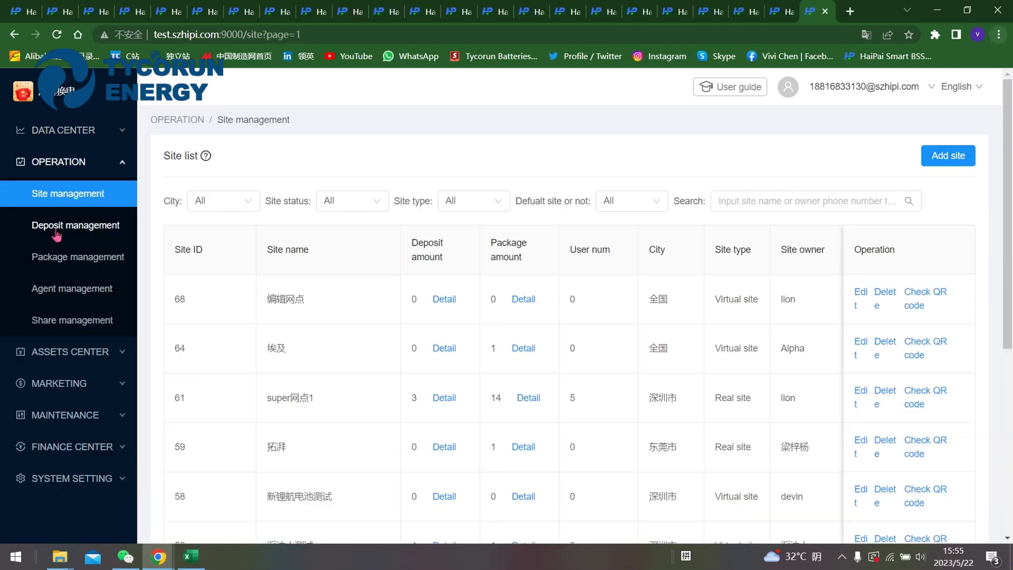
left_click(56, 231)
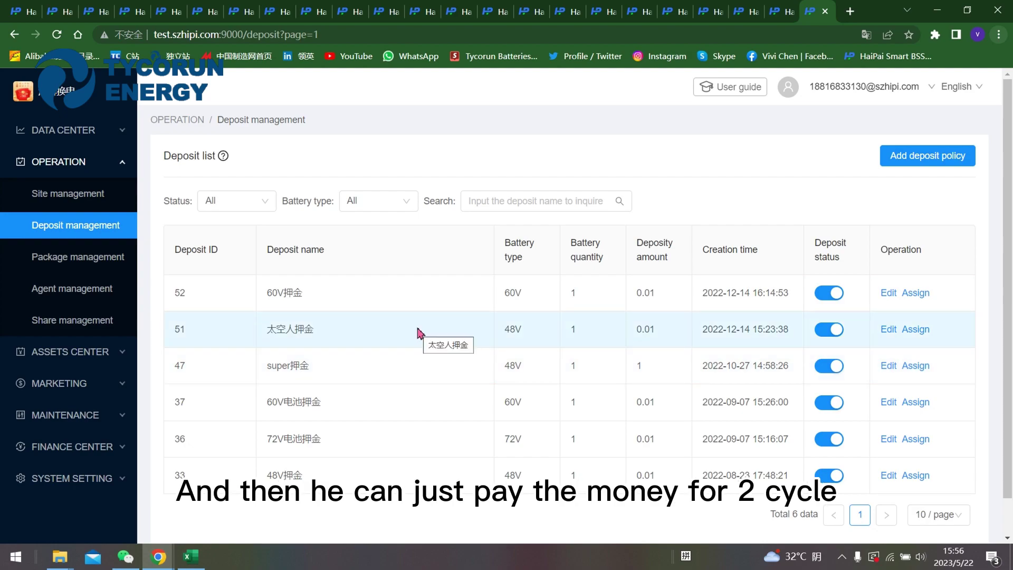
Step: Open the Agent list and highlight the first agent's name
left_click(82, 297)
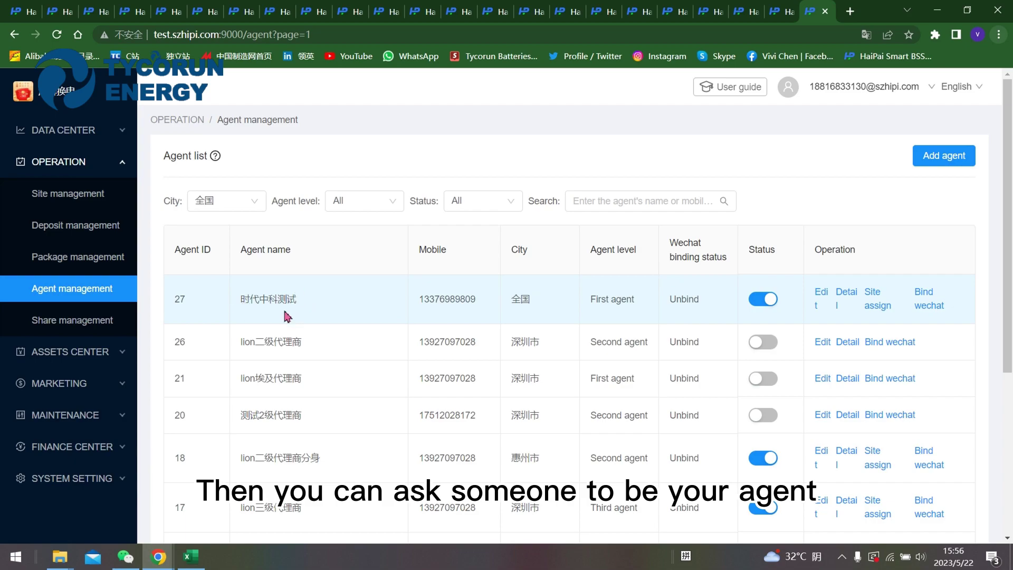
left_click_drag(287, 316, 249, 318)
left_click_drag(265, 249, 247, 256)
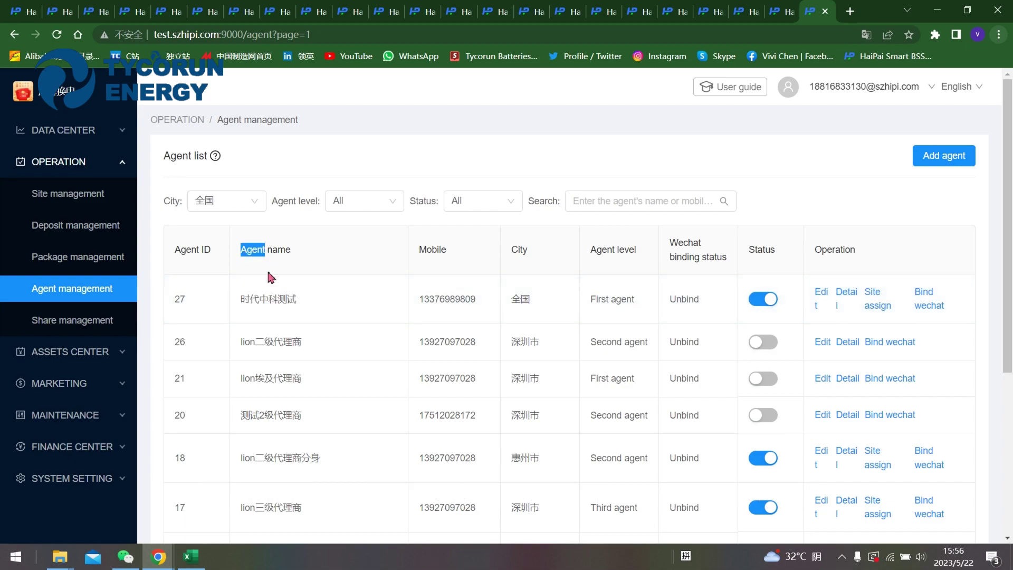
left_click_drag(294, 301, 245, 315)
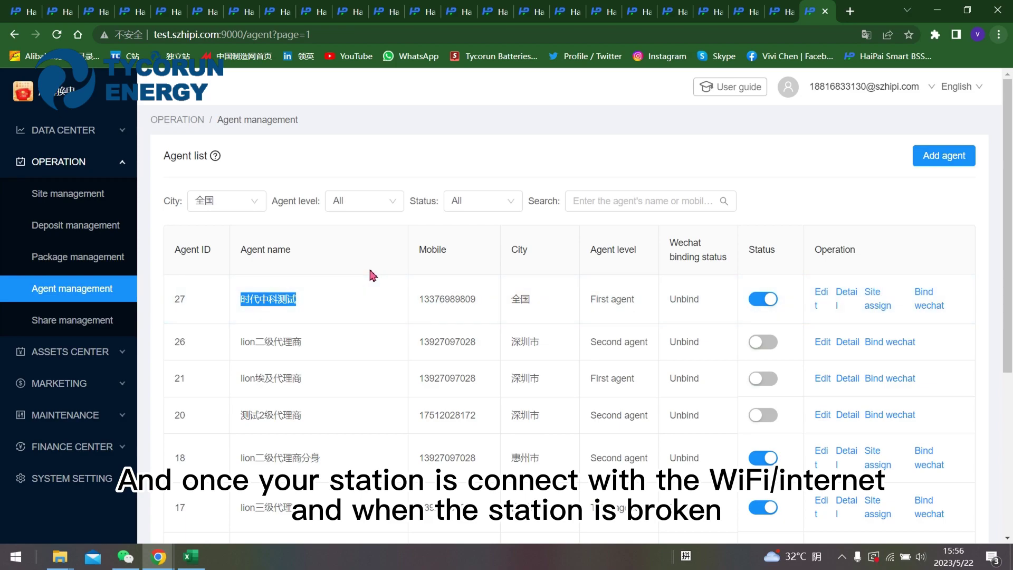
left_click(243, 310)
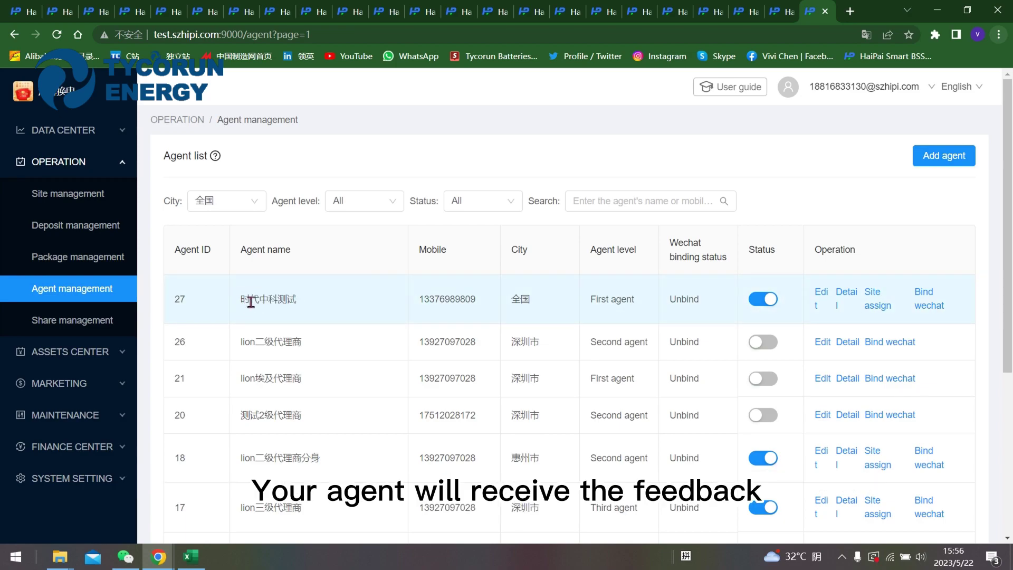
left_click_drag(303, 304, 240, 314)
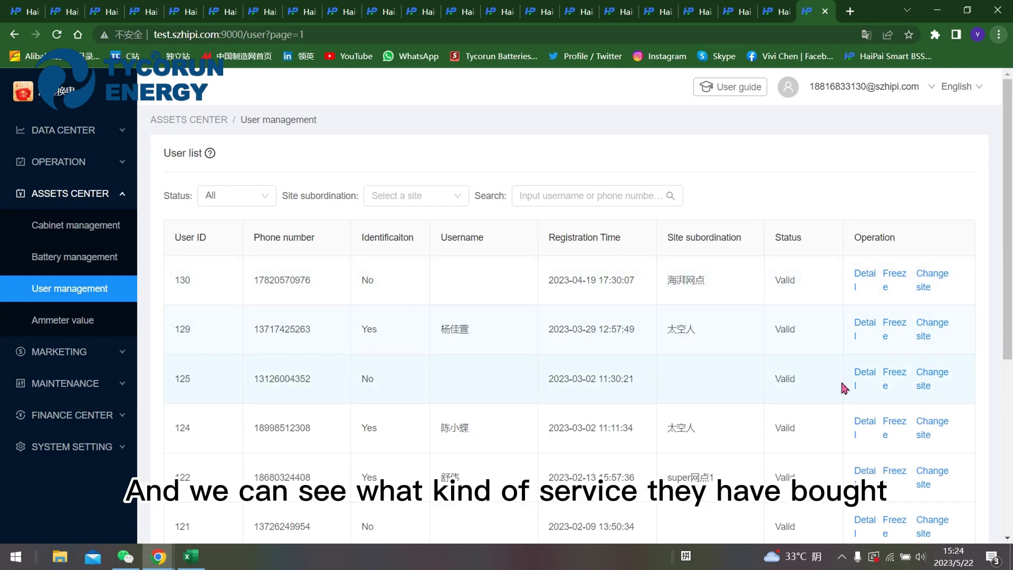
Step: Open a user's detail page and show their battery and 60V deposit service data
left_click(866, 329)
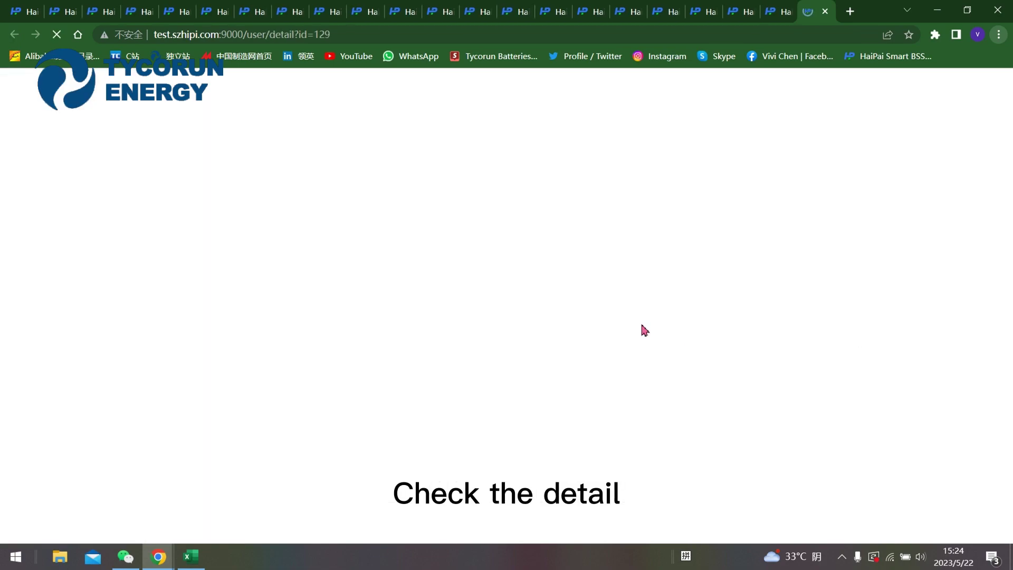
left_click(298, 155)
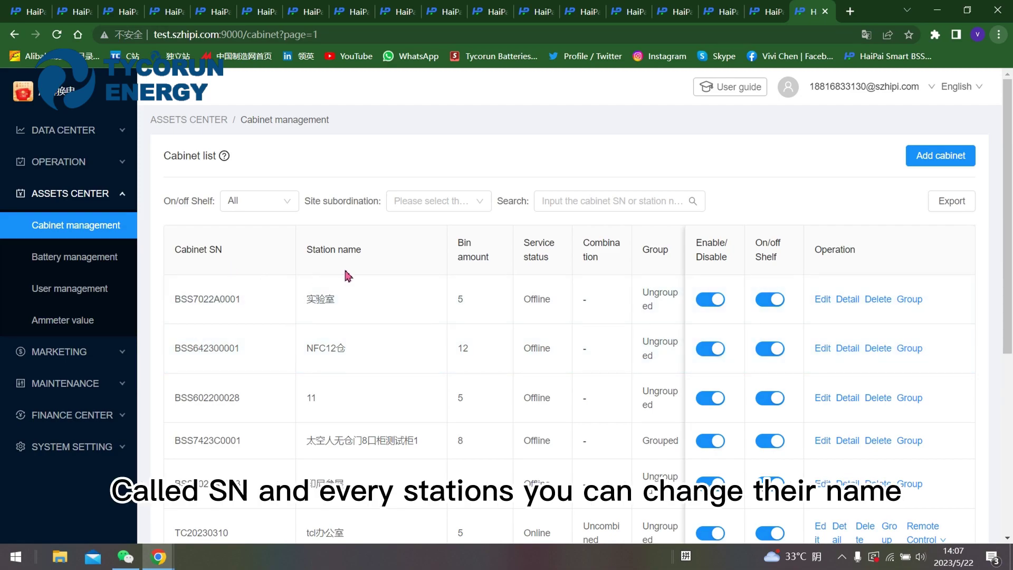
Step: Scroll the cabinet table to the bottom: 13 cabinets, only TC20230310 online
scroll(350, 271, "down", 4)
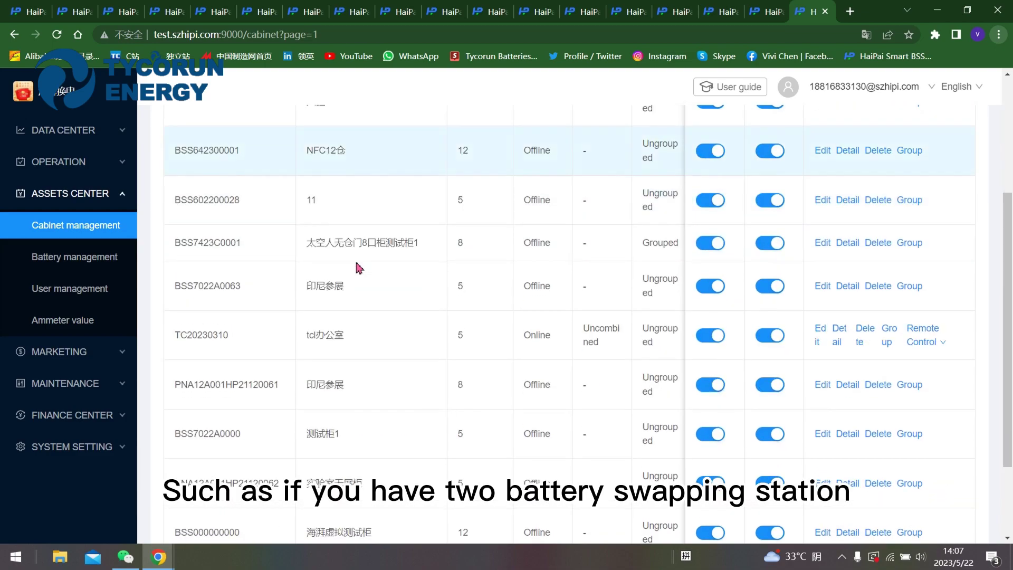
scroll(353, 266, "up", 3)
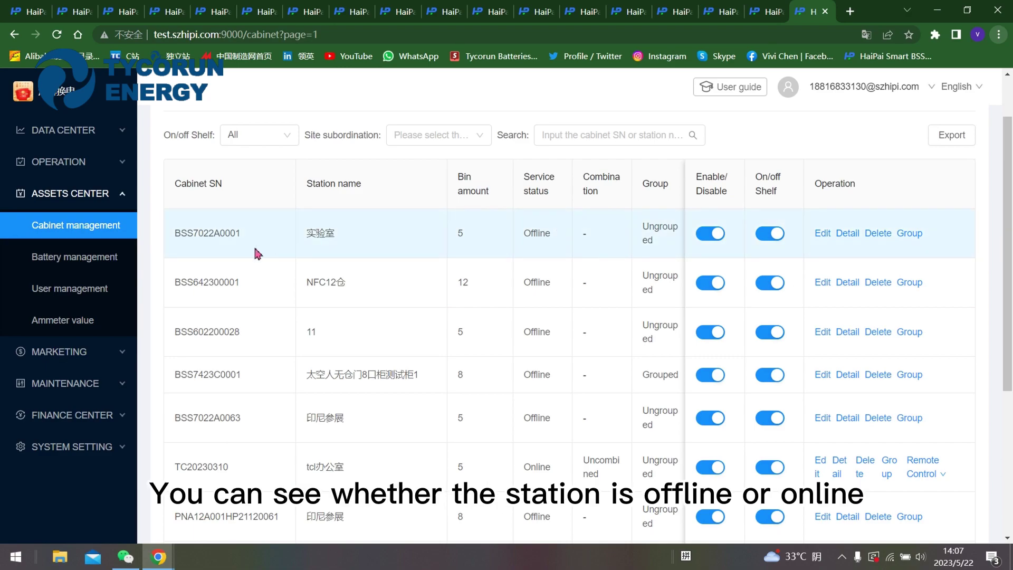
scroll(546, 232, "down", 1)
scroll(546, 232, "down", 5)
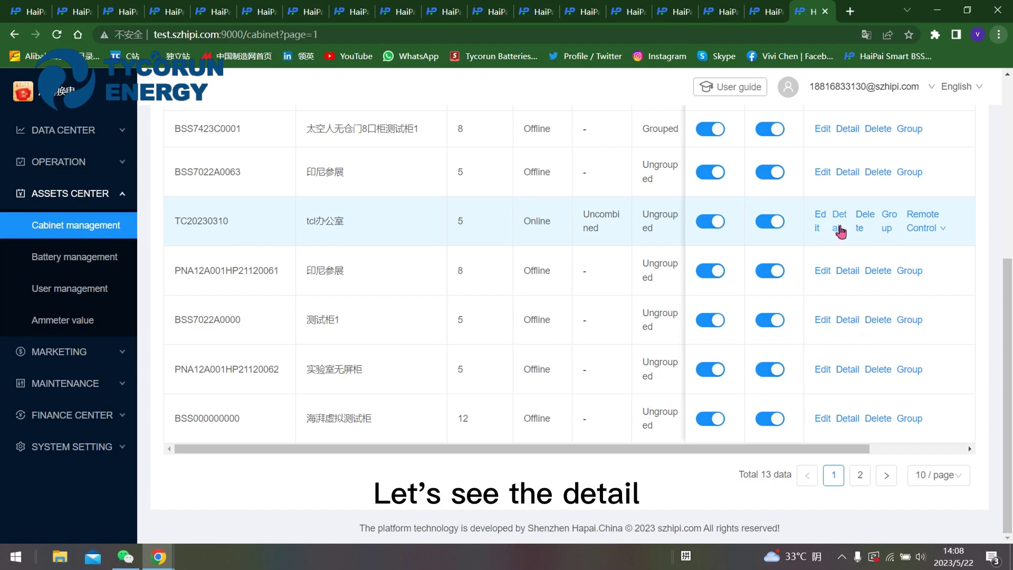
Step: Open cabinet TC20230310 and review its bins, 60V battery, swap records and failure records
left_click(840, 231)
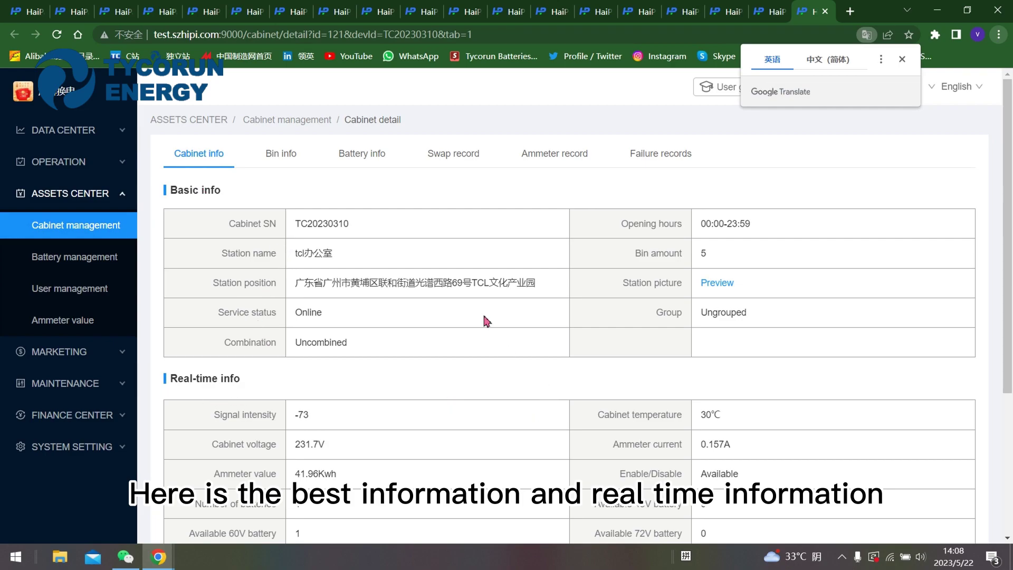
left_click(275, 158)
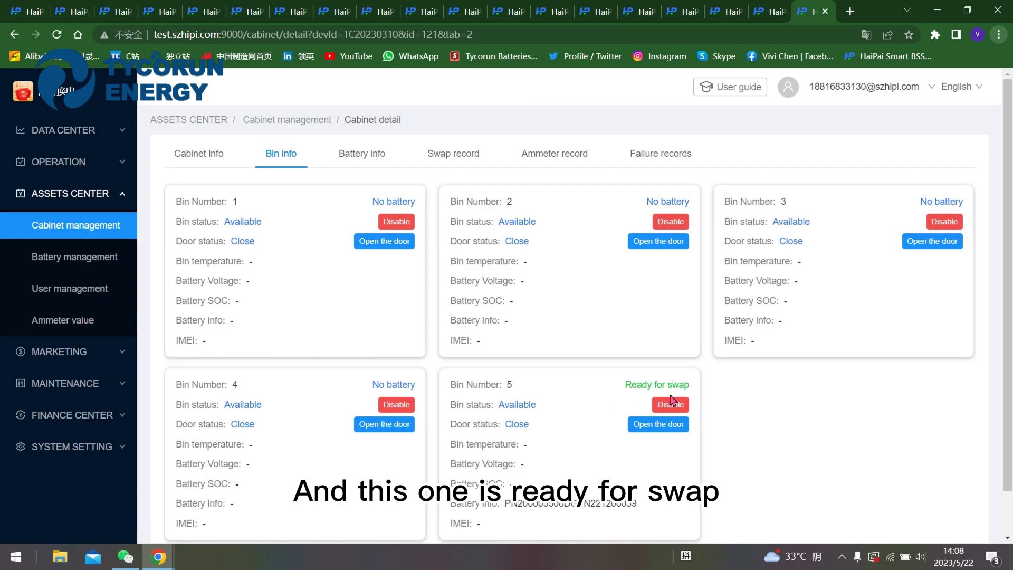
left_click(368, 159)
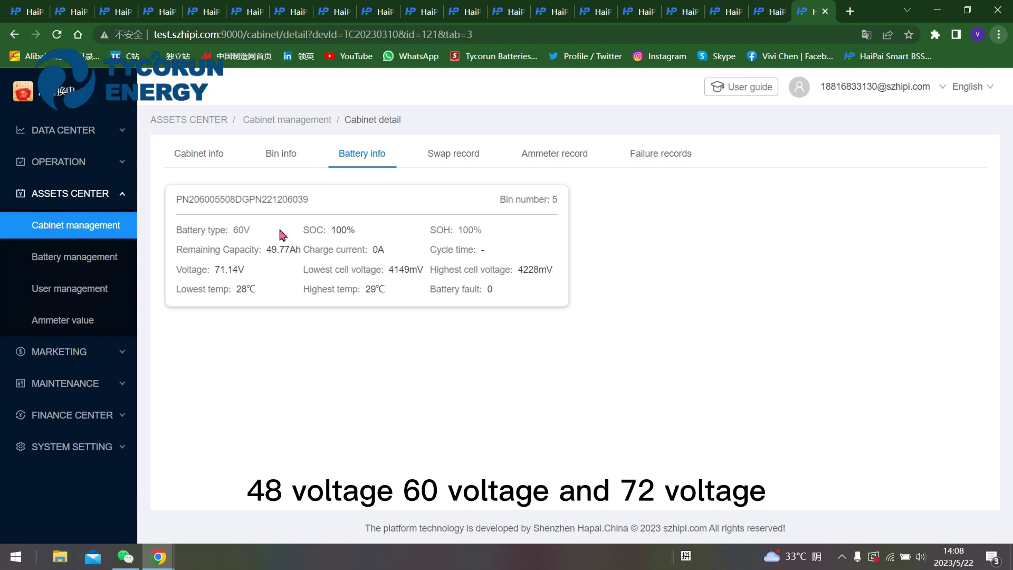
left_click_drag(280, 231, 230, 234)
left_click(458, 159)
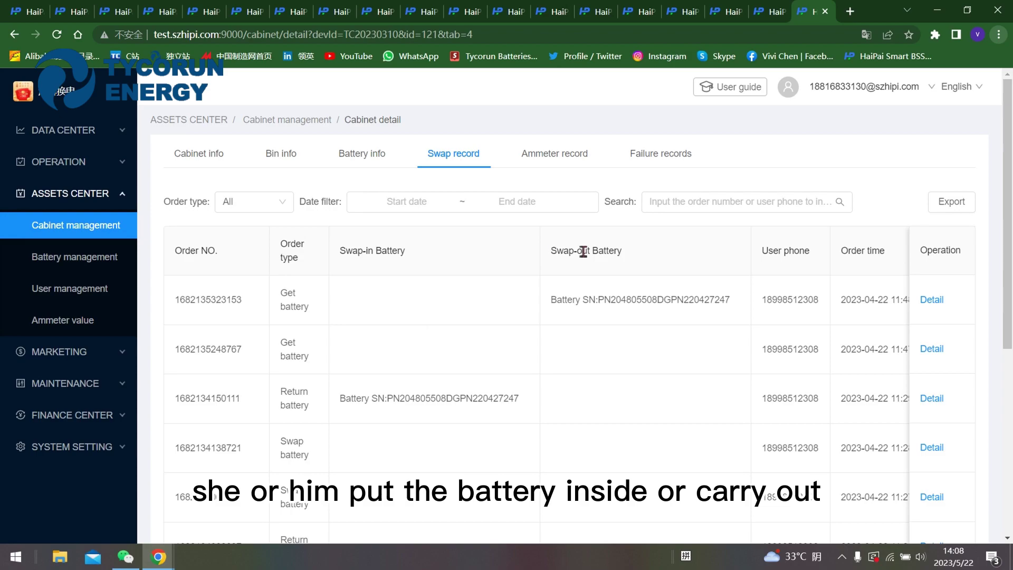
left_click(671, 159)
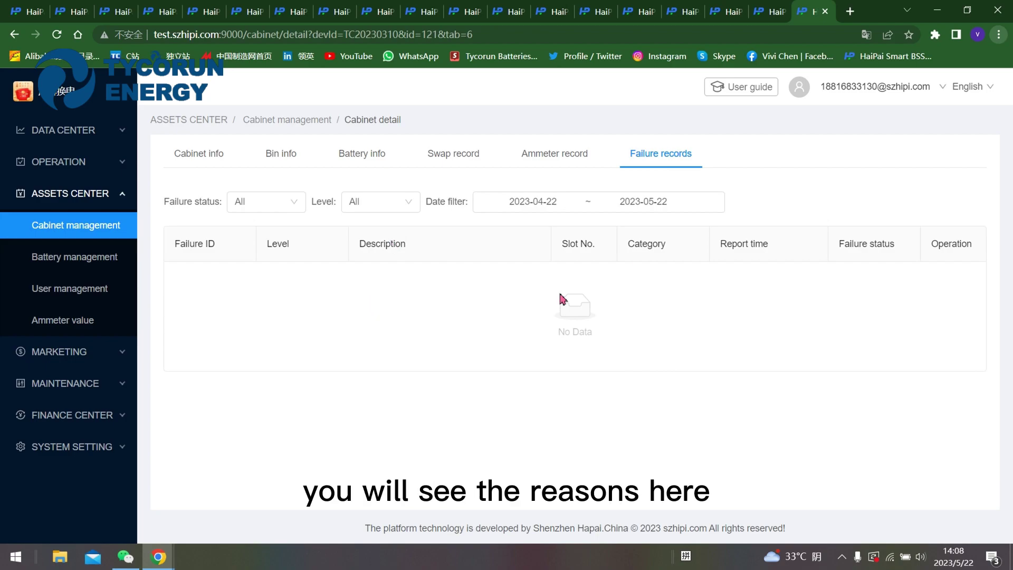
Step: Back in Cabinet management, show TC20230310's remote options: reboot, maximum power, swappable SOC, volume
left_click(307, 120)
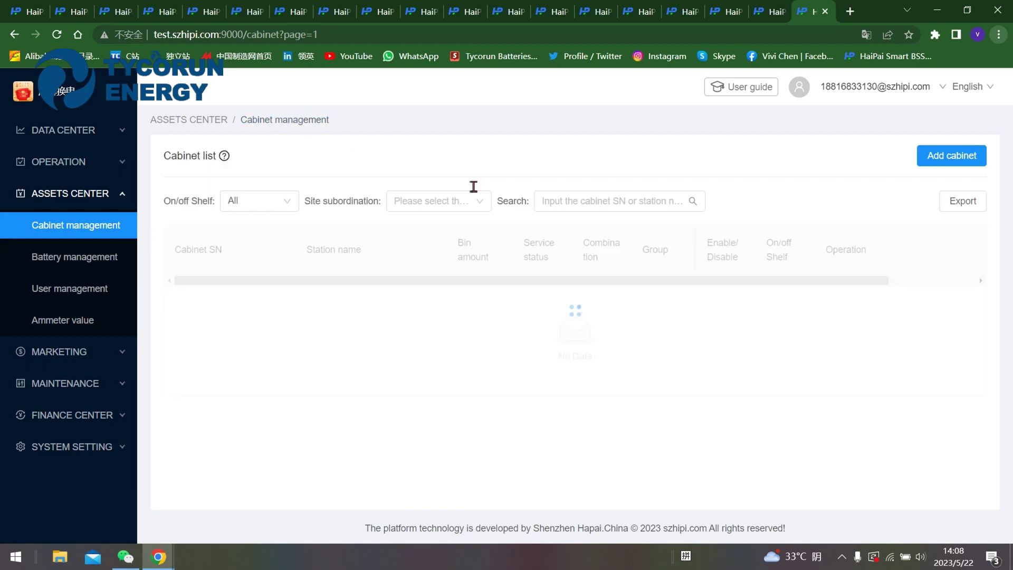
scroll(770, 295, "down", 3)
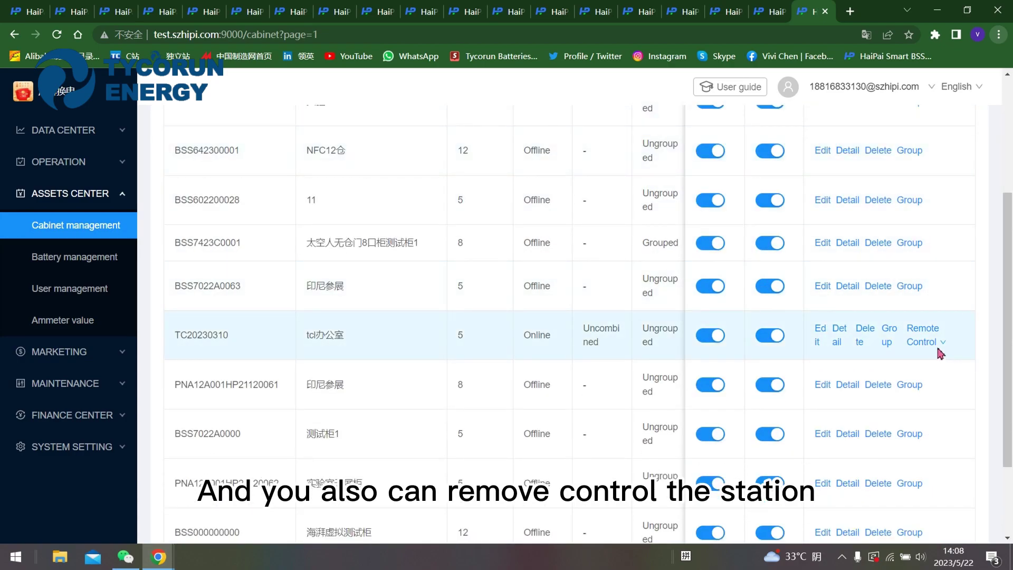
mouse_move(938, 348)
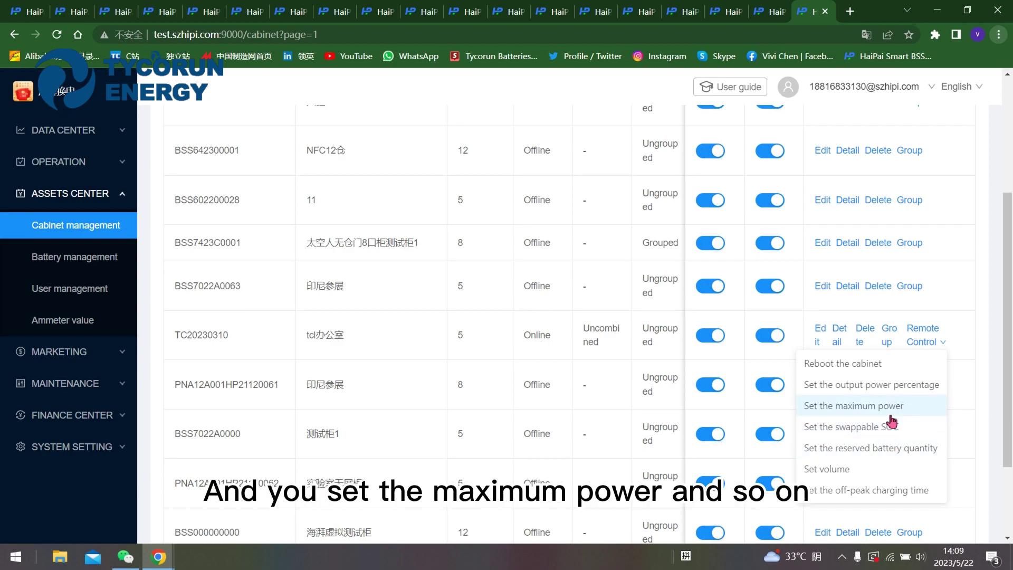
Step: From Battery management, open battery PN206003008SZPN230417001's details and scroll its basic and real-time info
left_click(105, 257)
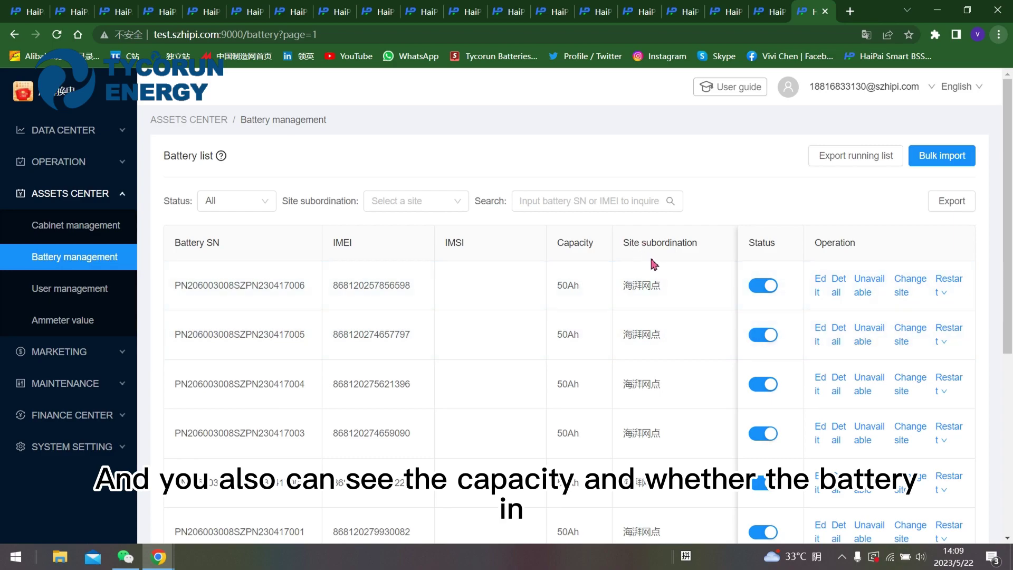
scroll(652, 263, "down", 3)
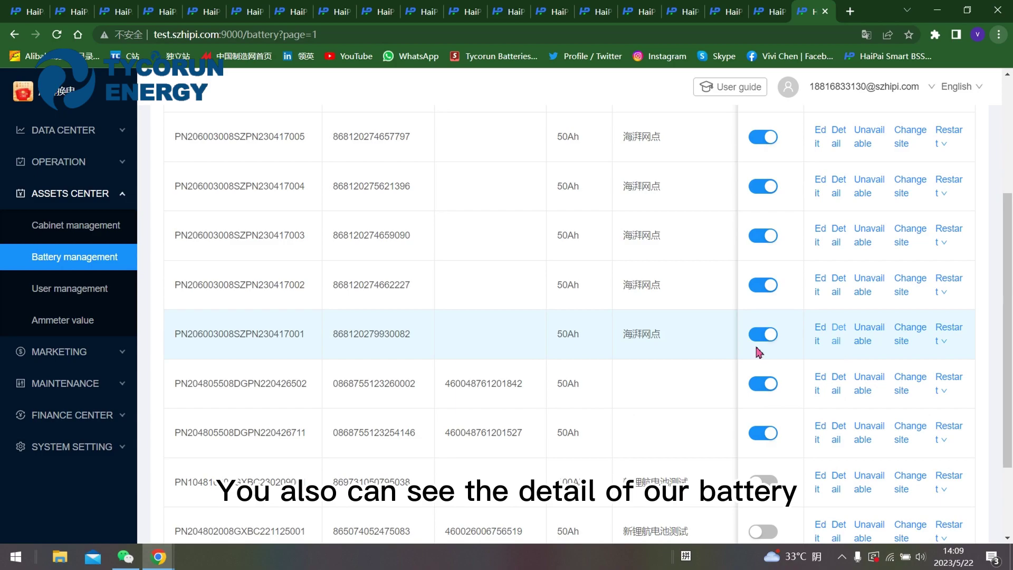
left_click(839, 343)
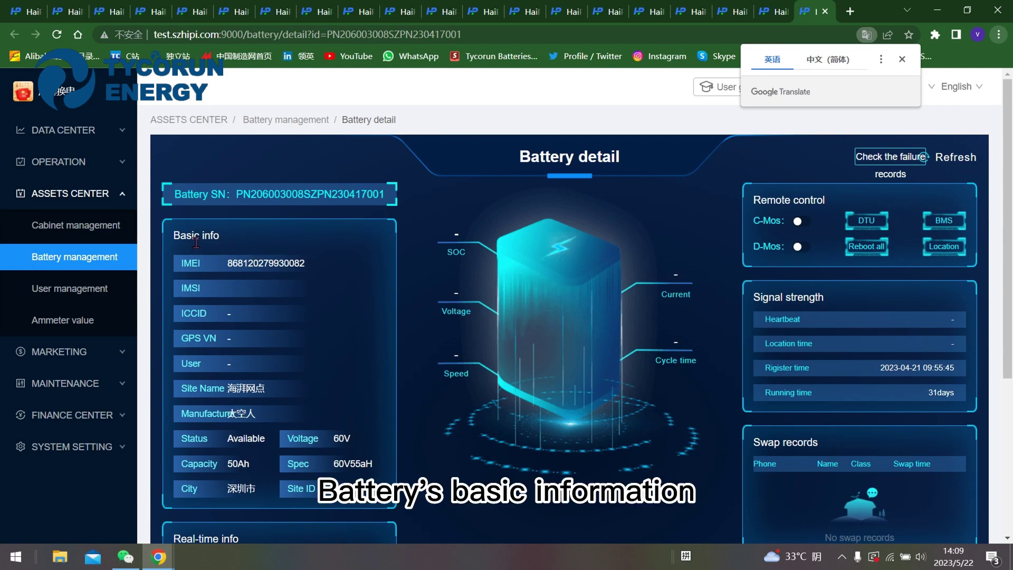
scroll(458, 270, "down", 4)
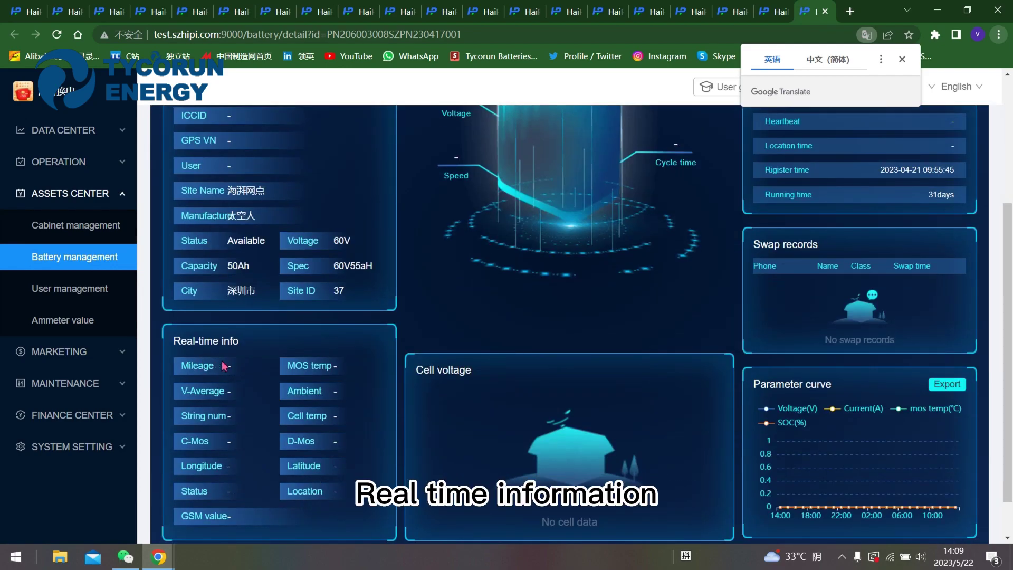
scroll(462, 364, "up", 4)
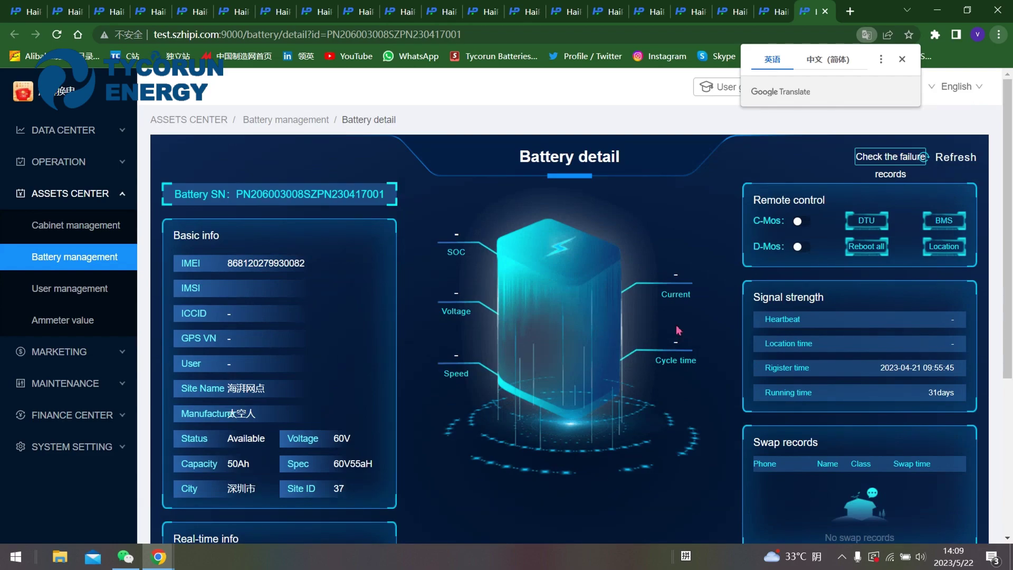
Step: Open the first user's details from User management and show their service data
left_click(37, 296)
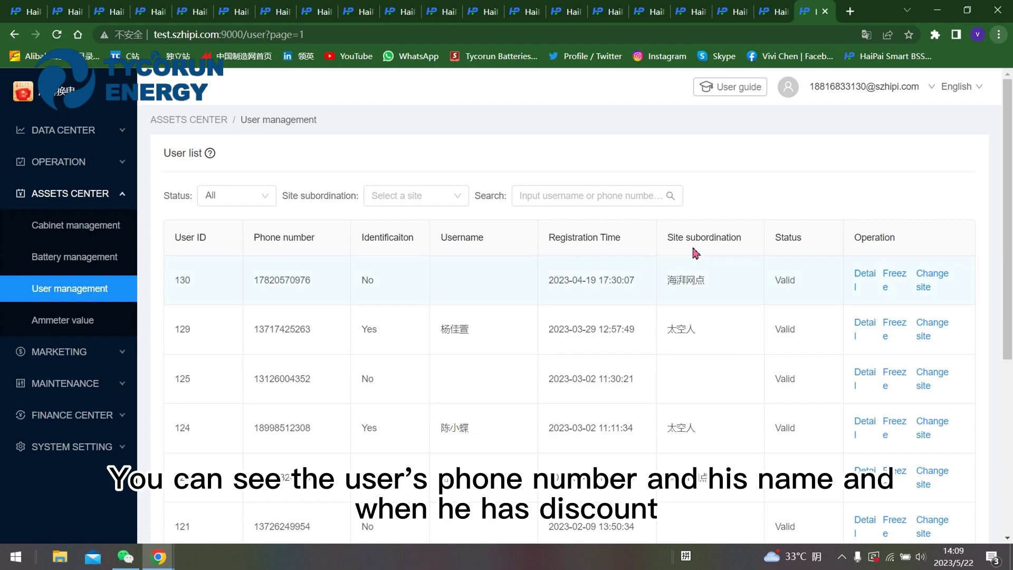
left_click(869, 279)
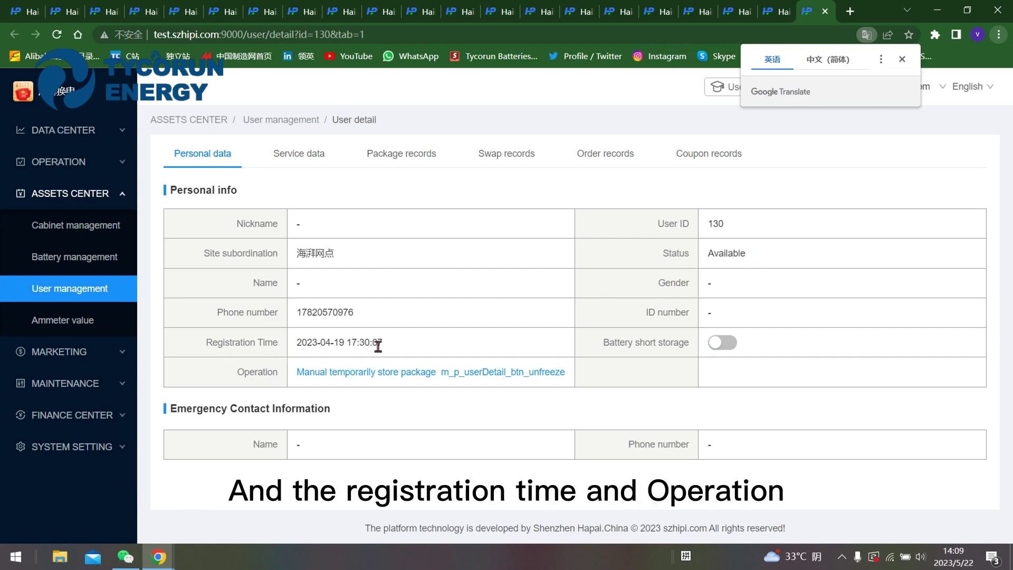
left_click(310, 156)
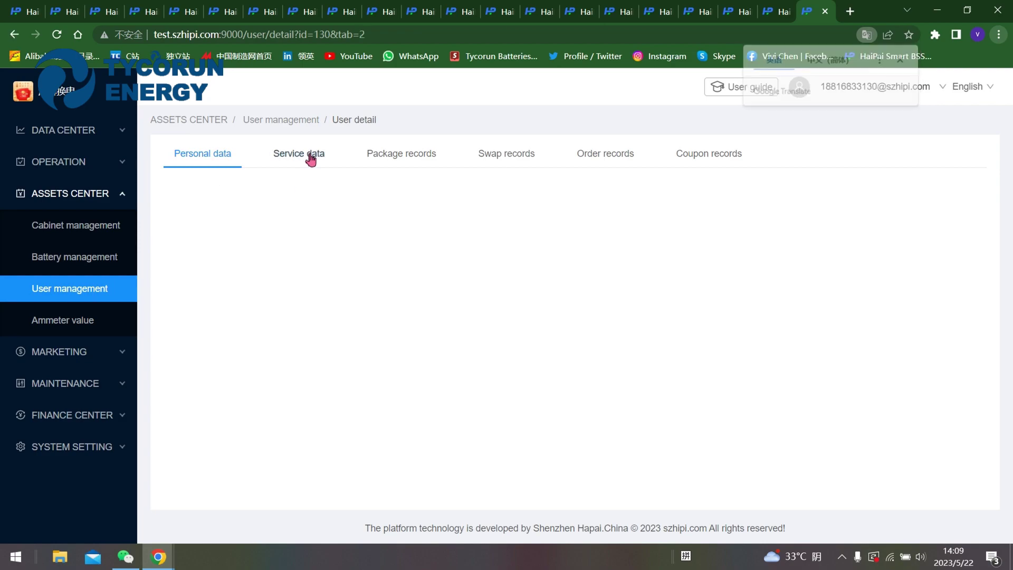
Step: Step through the user's package, swap, order and coupon records
left_click(397, 156)
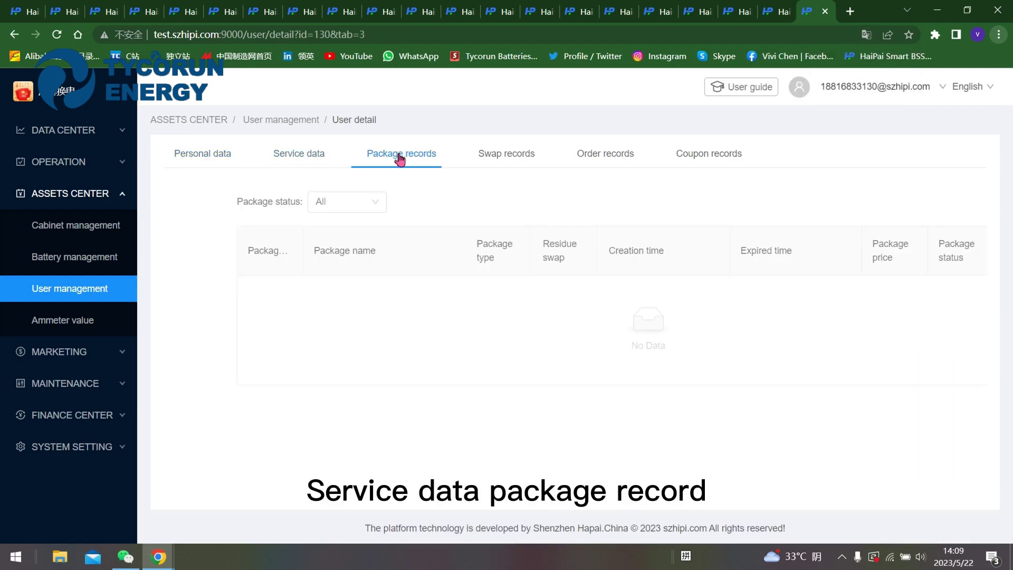
left_click(526, 155)
left_click(403, 164)
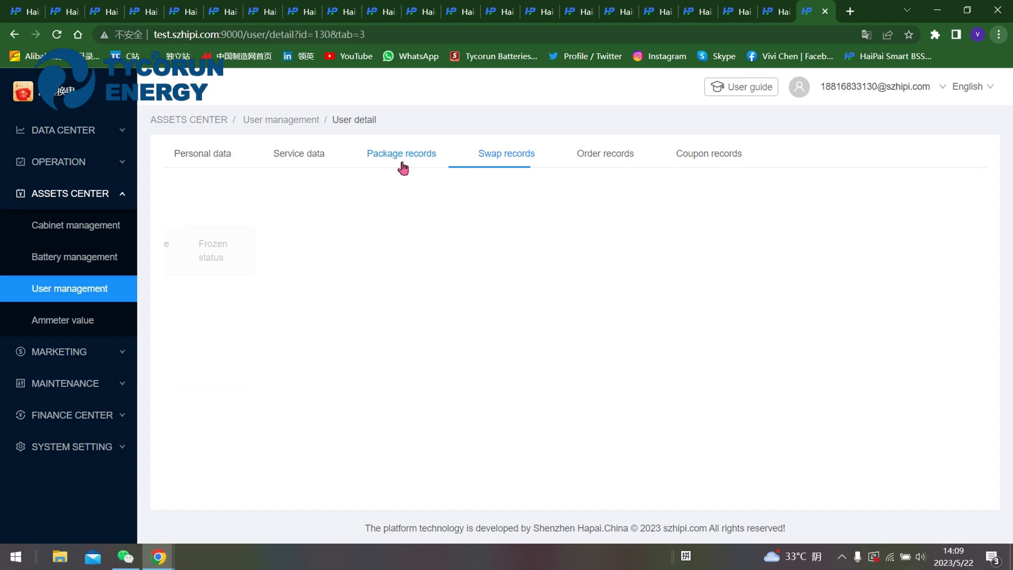
left_click(590, 164)
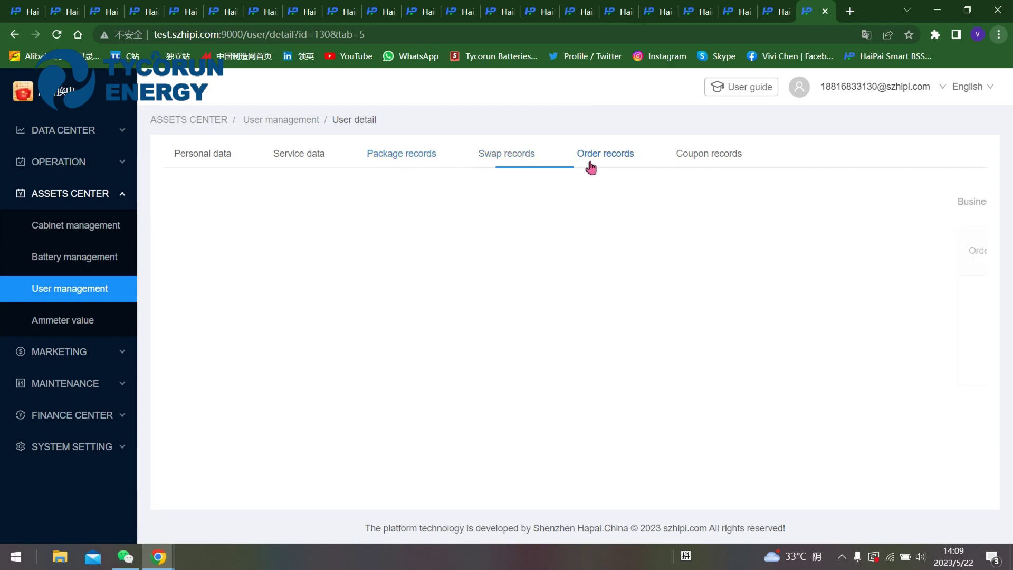
left_click(710, 164)
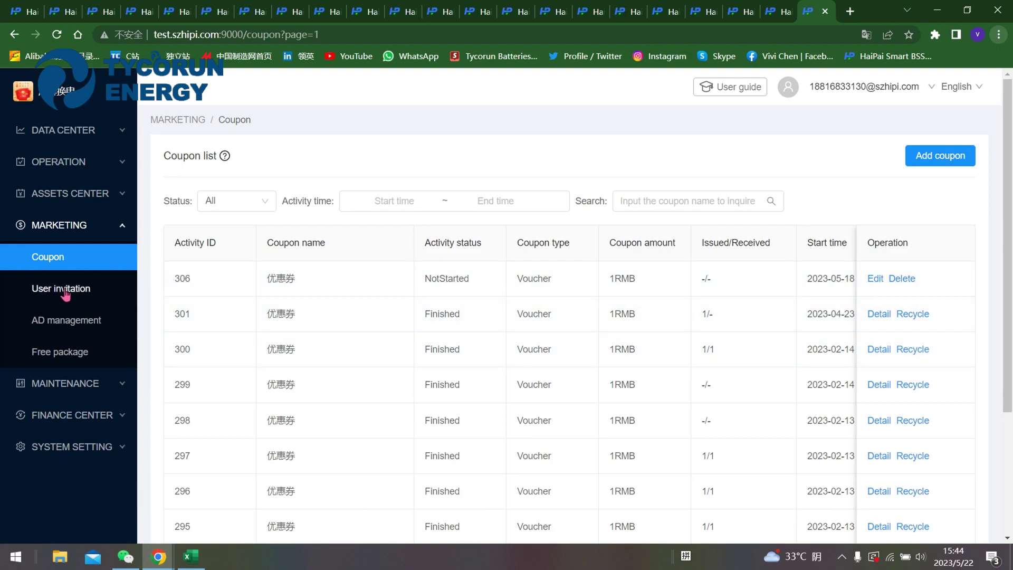
Step: Open the User invitation list showing campaigns 307, 302 and 121
left_click(37, 289)
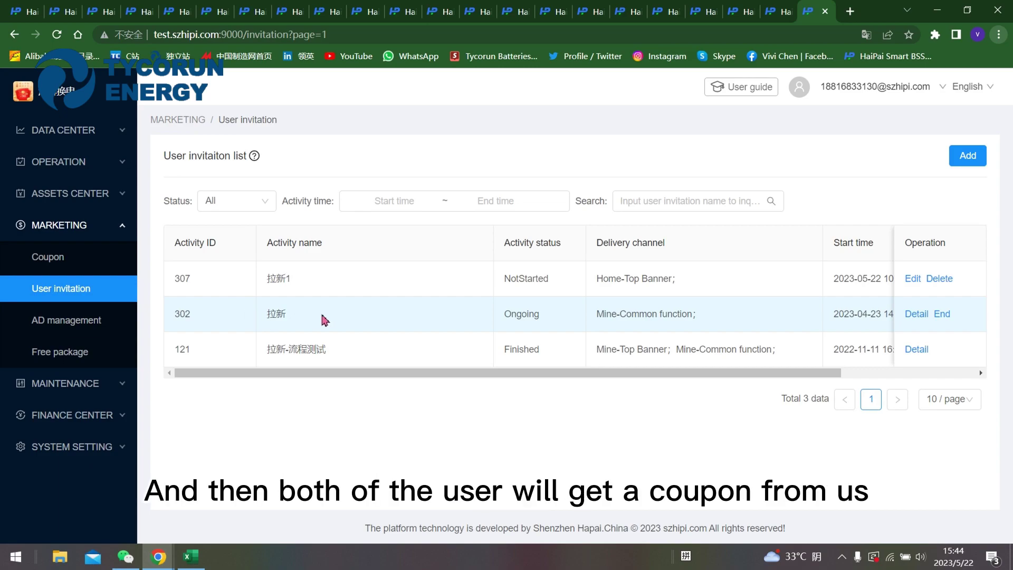
Step: View AD management, then the Free package list with packages 304, 294 and 293
left_click(77, 328)
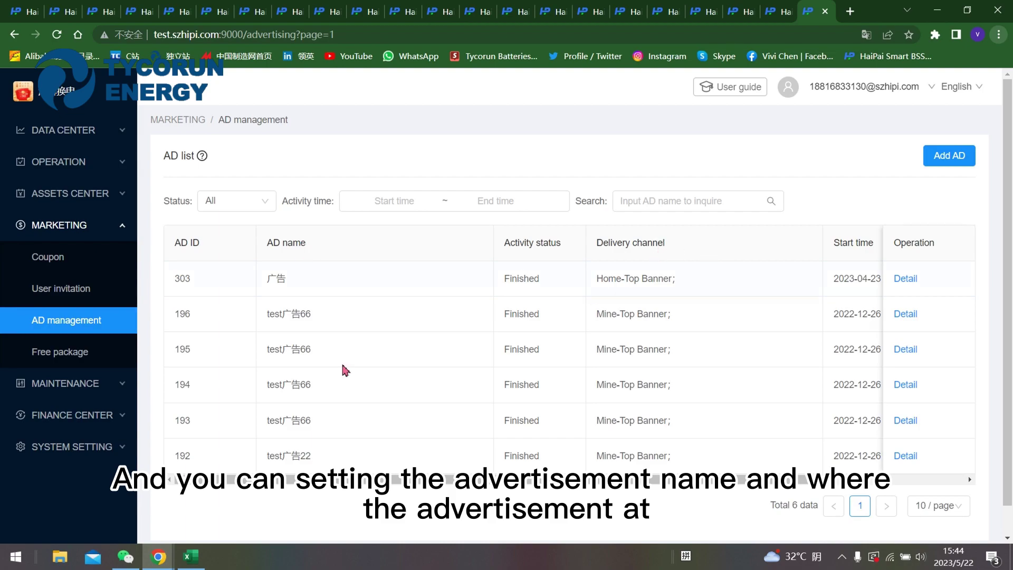
left_click(87, 361)
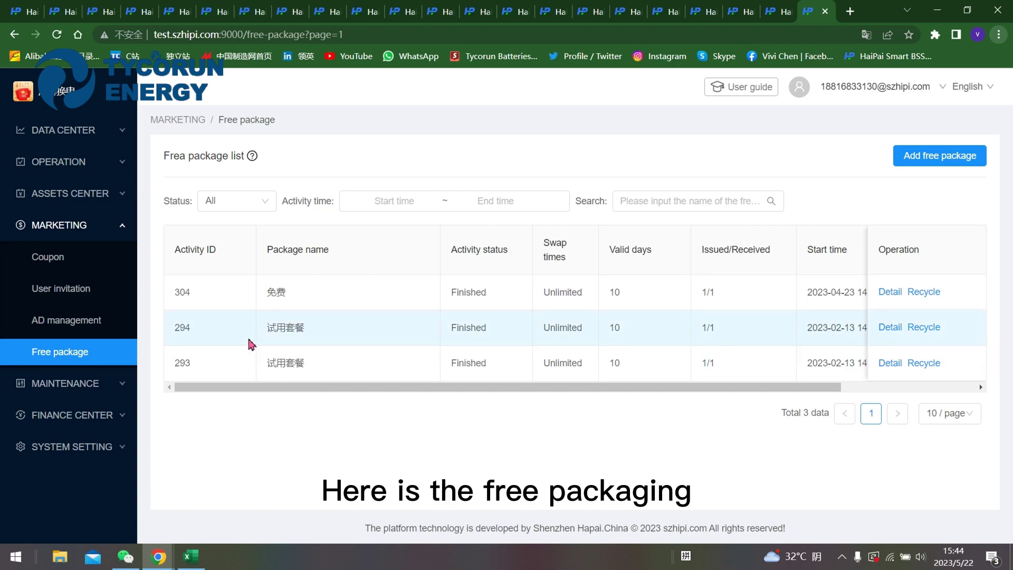